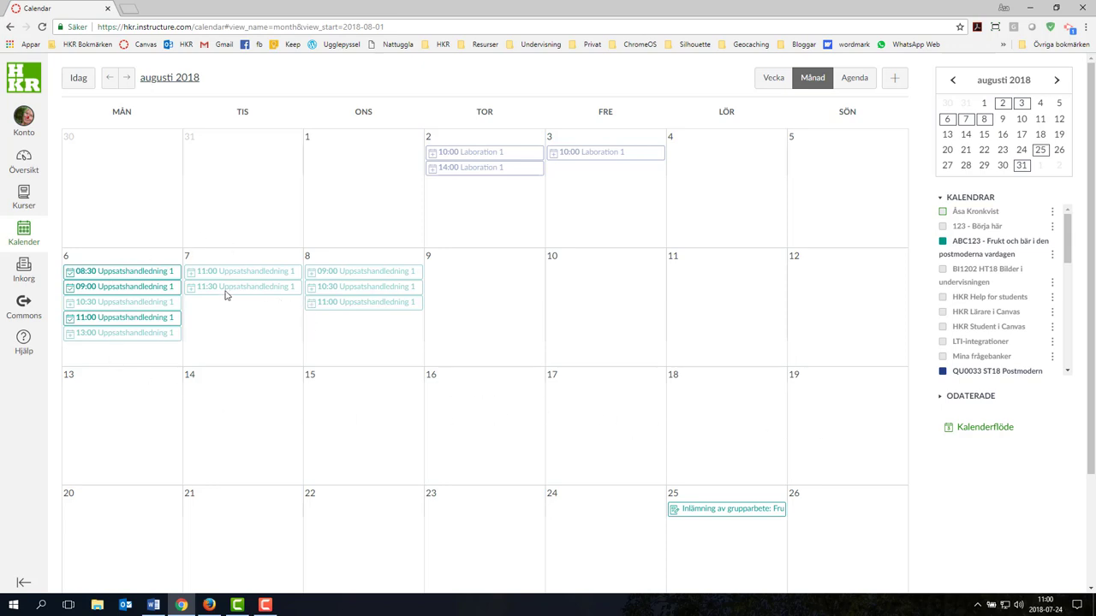
Hide the ABC123 course calendar's events in the August 2018 month view and show them again.
mouse_move(175, 293)
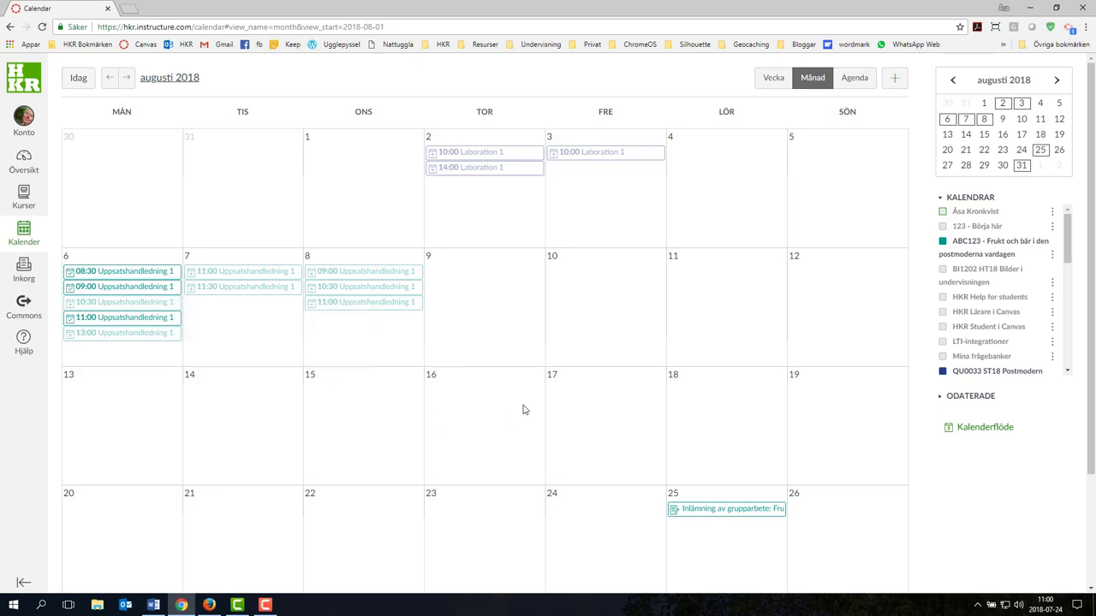
left_click(942, 242)
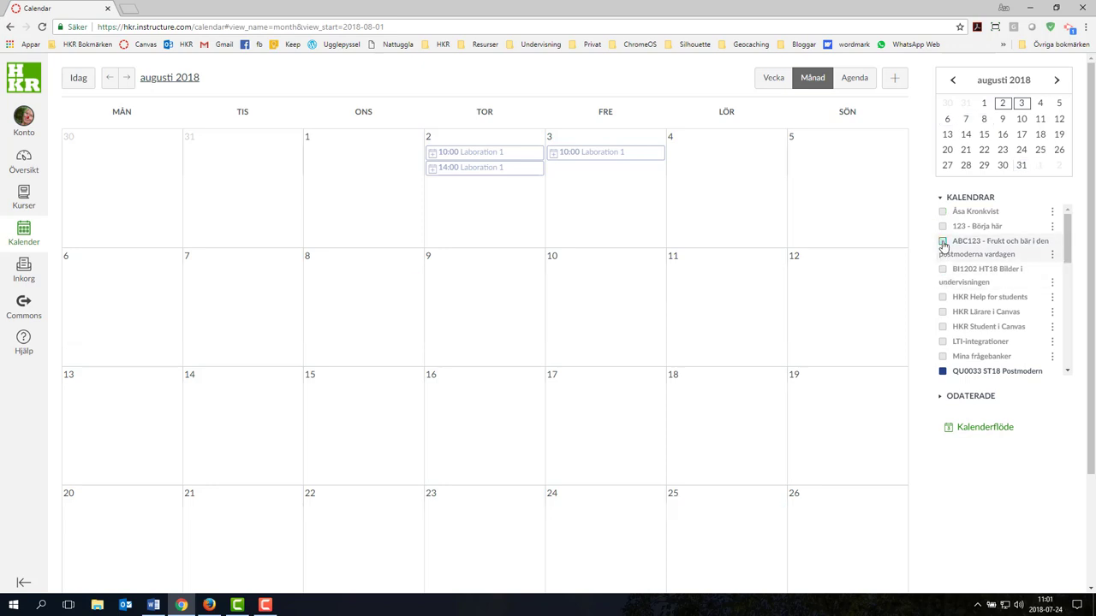
left_click(943, 242)
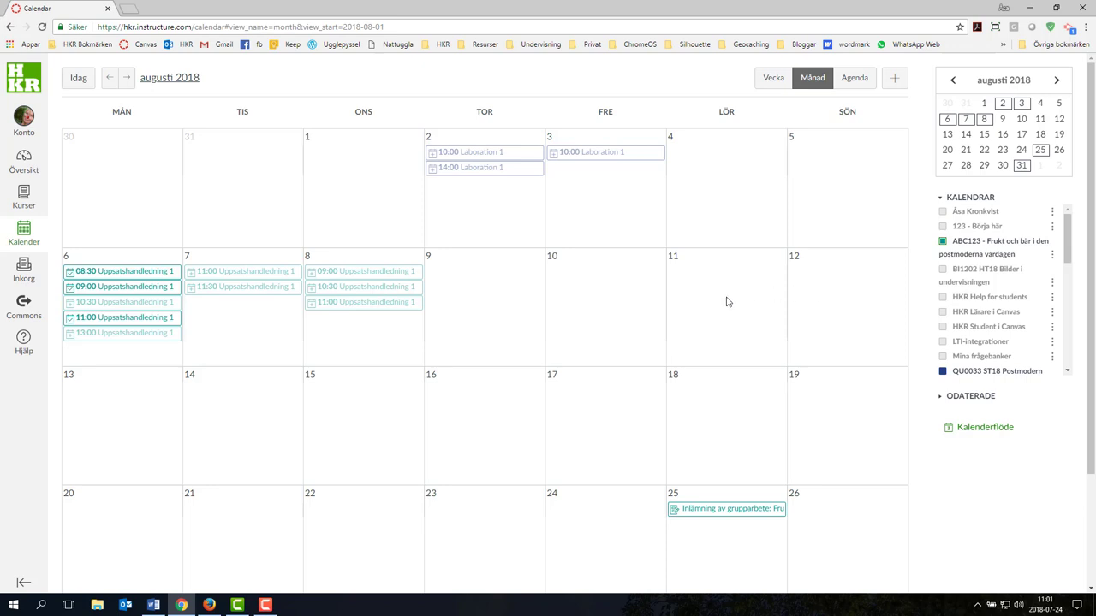
Start a new appointment group (Mötesgrupp) named "Uppsatshandledning 2" with 14-325 as its place.
left_click(896, 80)
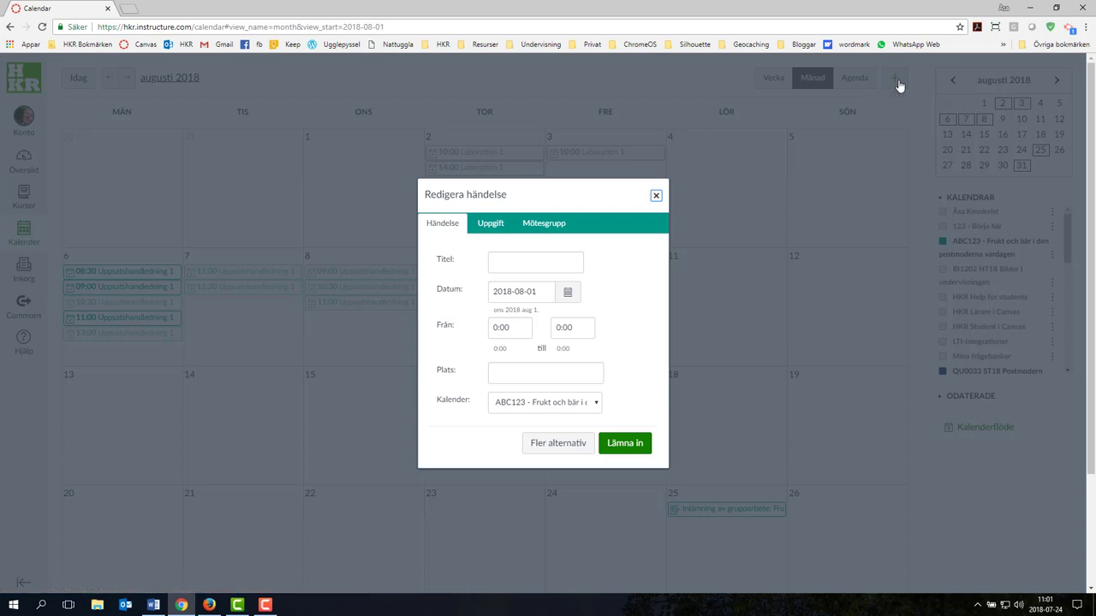
left_click(549, 226)
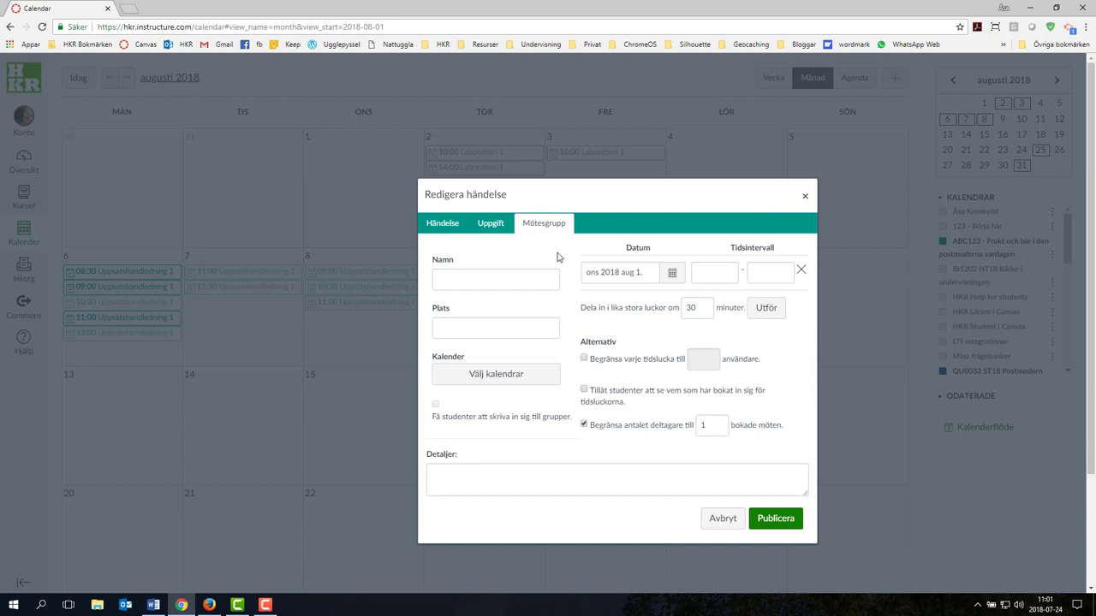
left_click(537, 277)
left_click(571, 322)
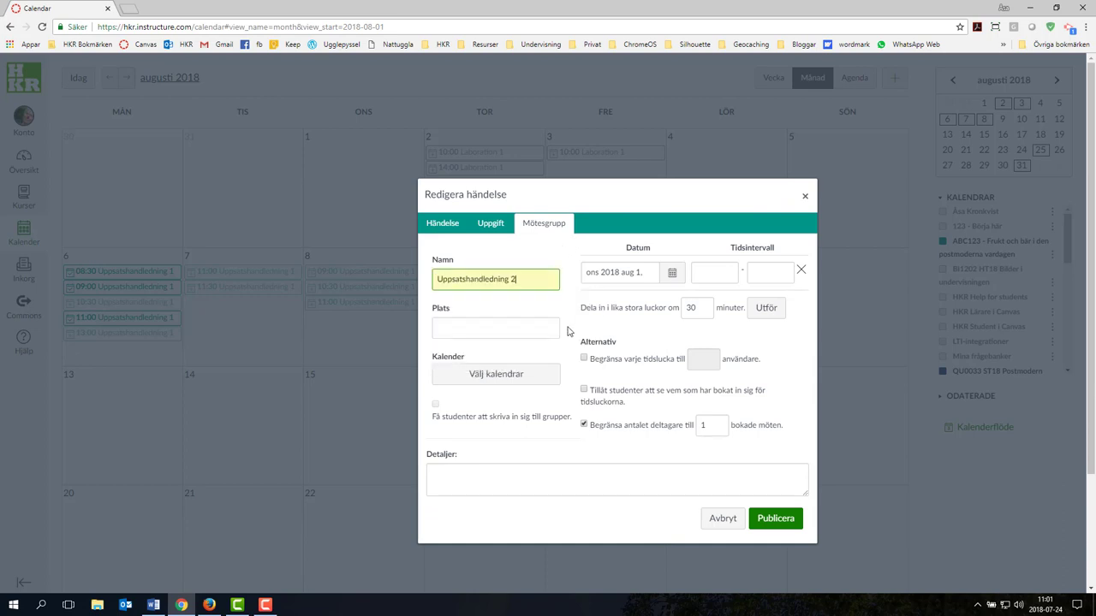
left_click(515, 333)
left_click(562, 353)
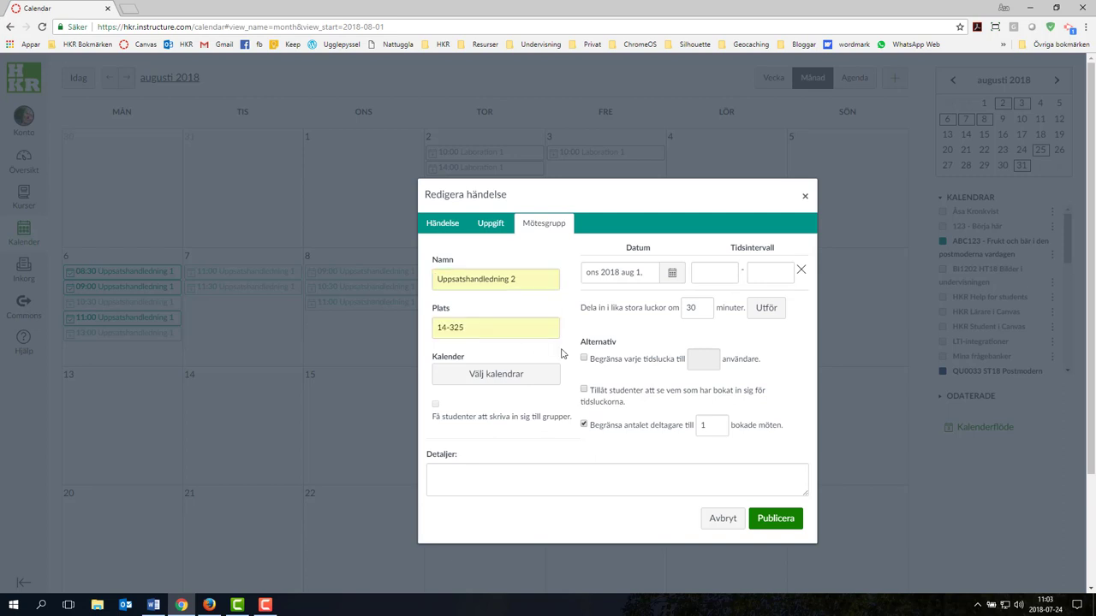
Assign the appointment group to the calendar "ABC123 - Frukt och bär i den postmoderna vardagen".
left_click(504, 379)
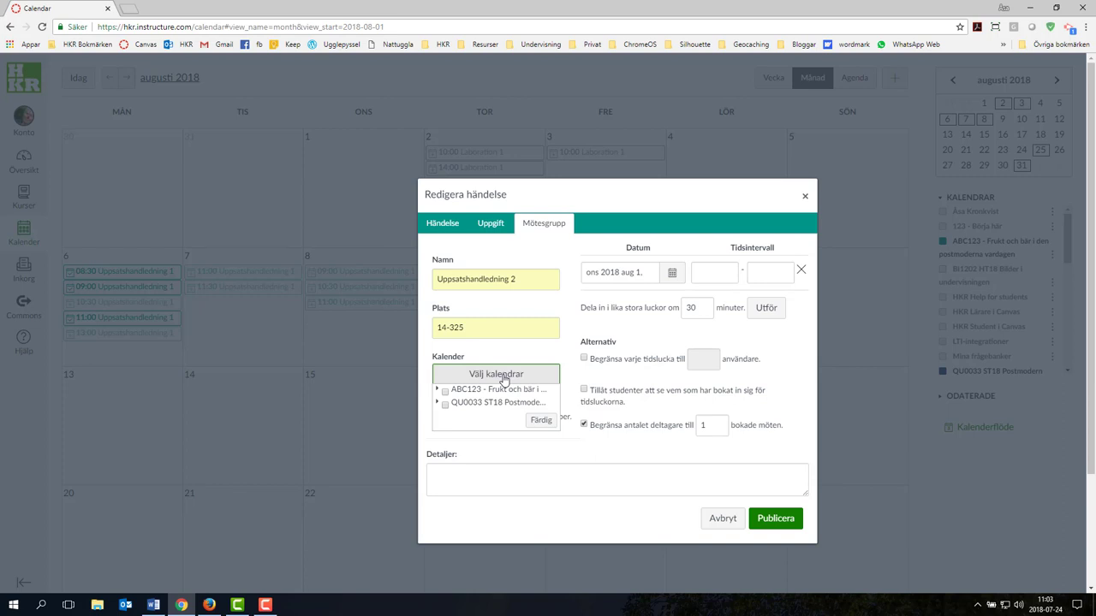
left_click(445, 392)
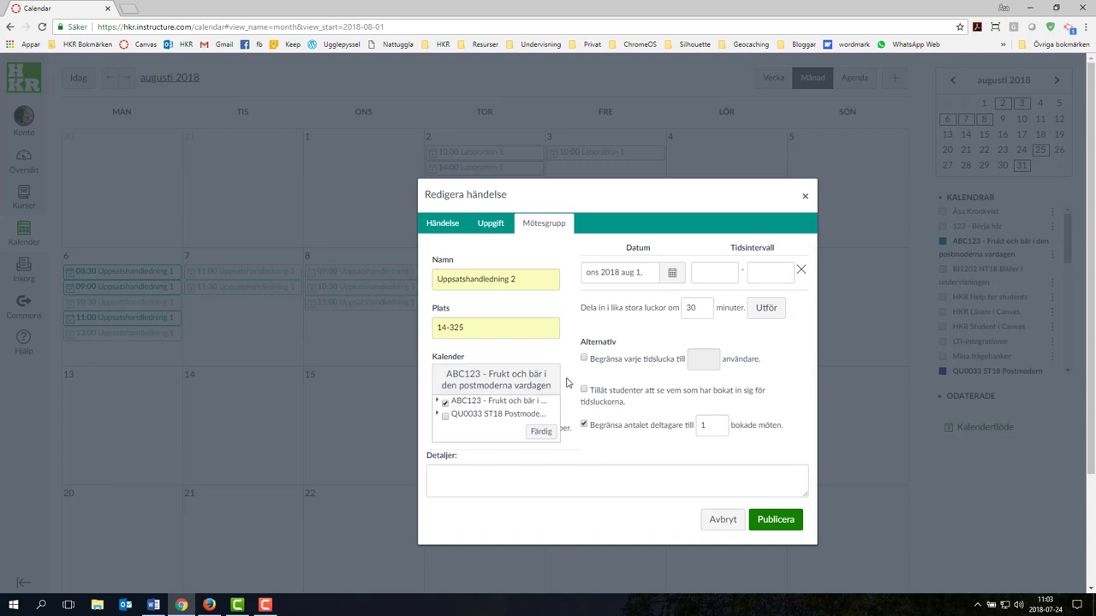
left_click(541, 432)
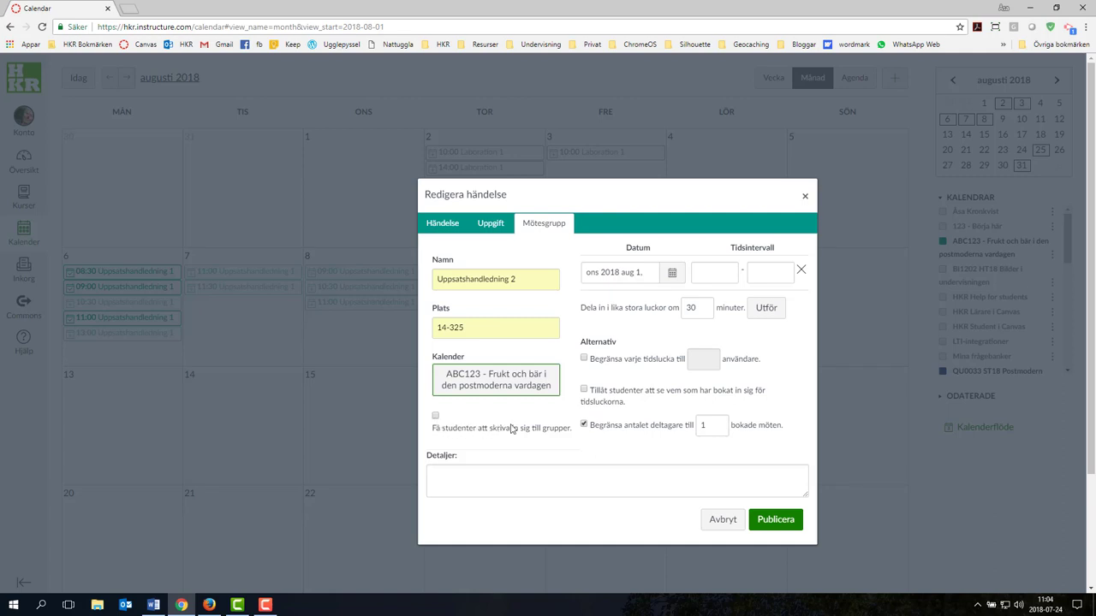
Set the appointment group's date to Monday 20 August 2018 with a time range of 08:00 to 16:30.
left_click(672, 274)
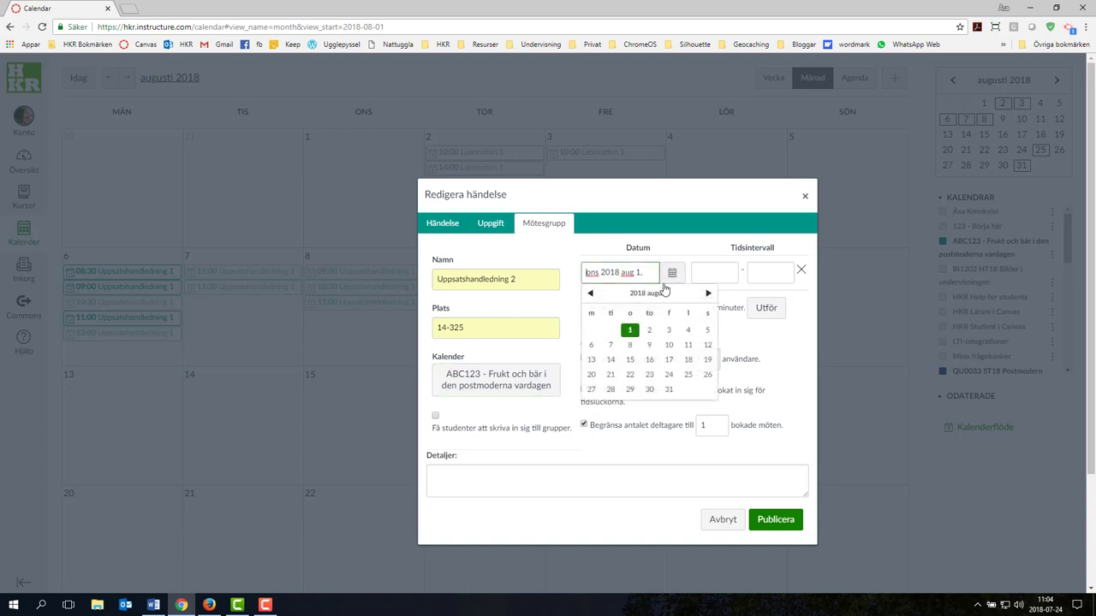
left_click(590, 379)
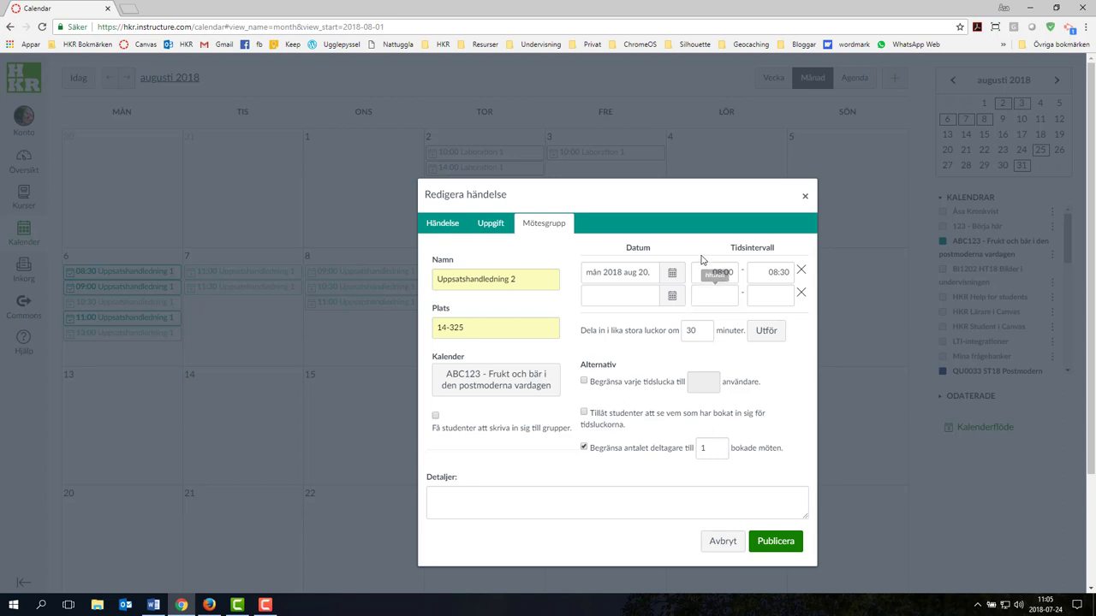
double_click(778, 273)
type("16")
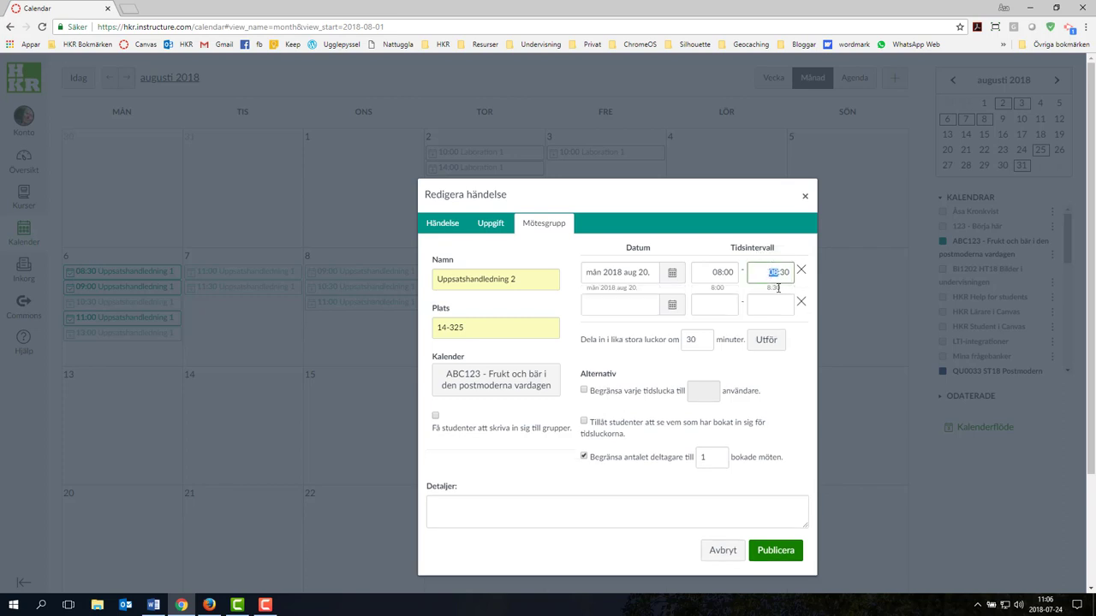
key("Tab")
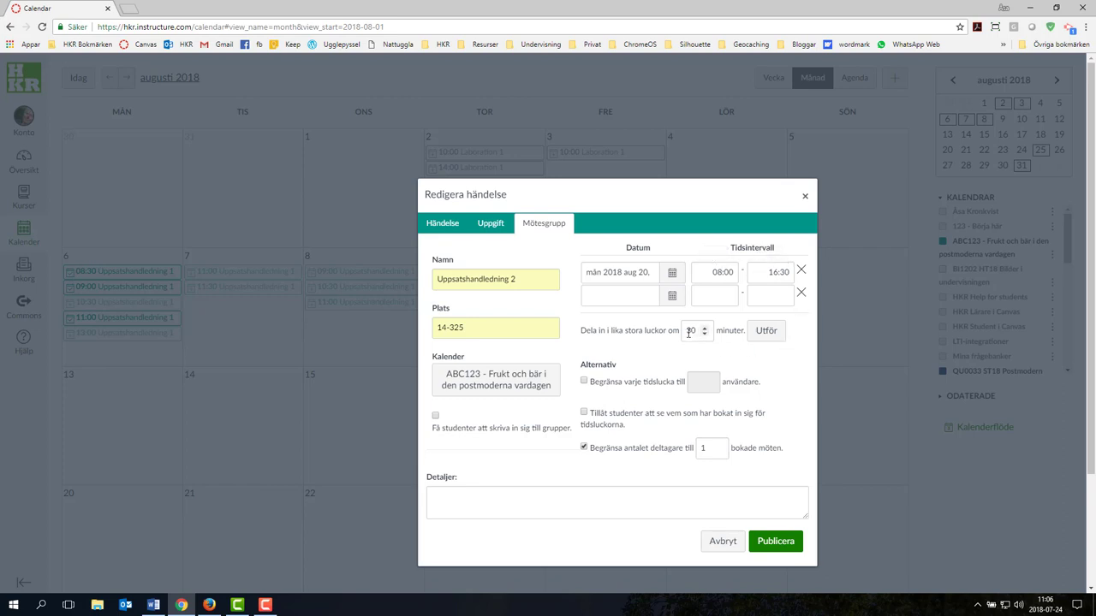
Divide the time range into 30-minute slots and remove the 9:30–10:00 slot.
left_click(766, 338)
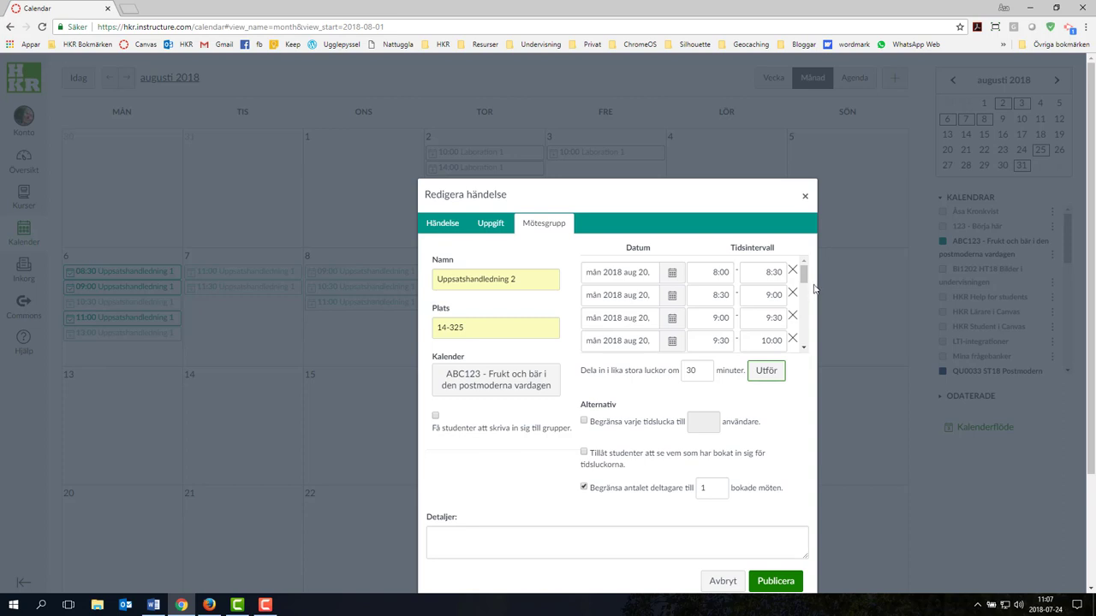
left_click_drag(804, 283, 809, 291)
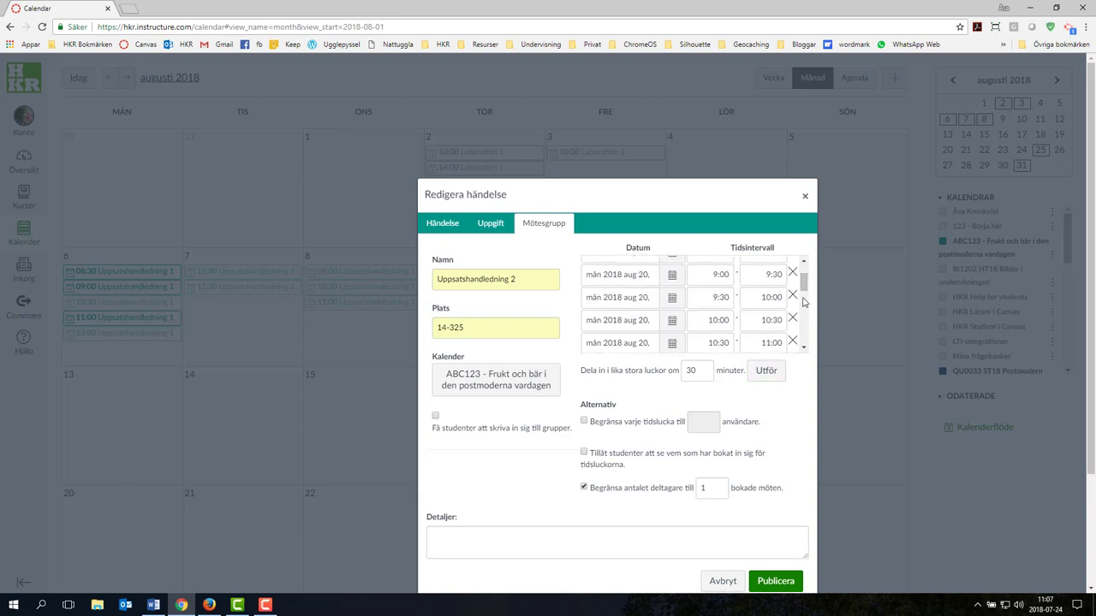
left_click(793, 296)
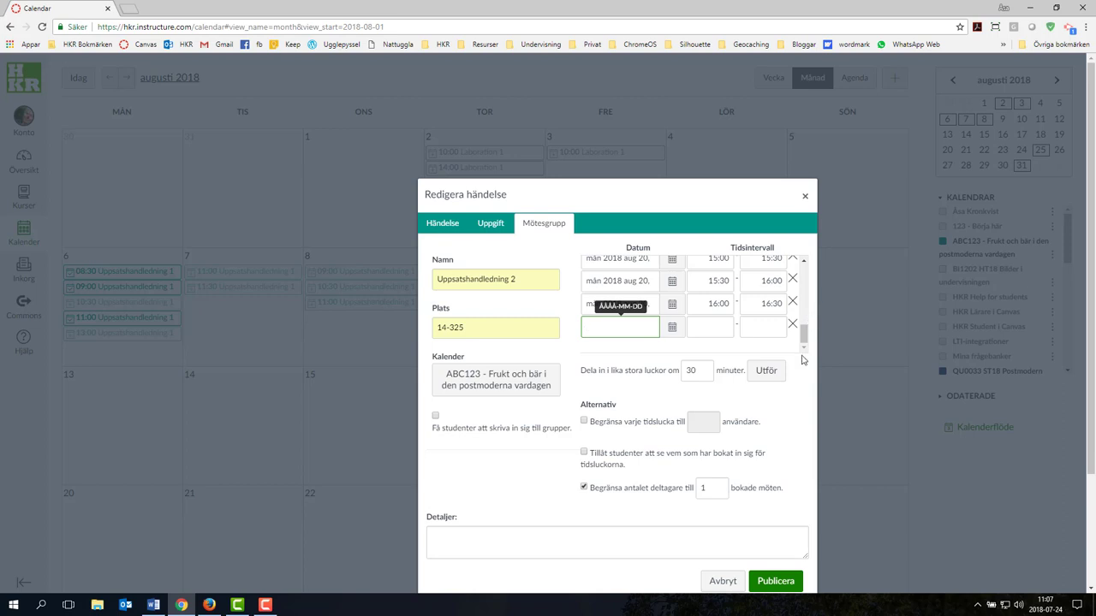
left_click(792, 412)
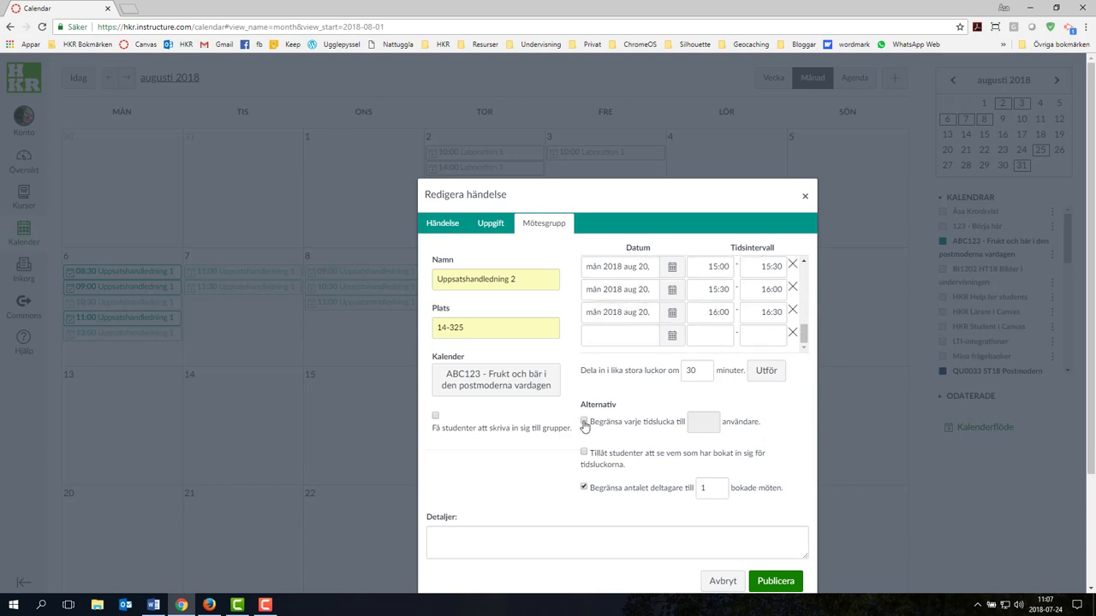
Limit each time slot to 2 users, let students see who has booked, and publish the appointment group.
left_click(583, 423)
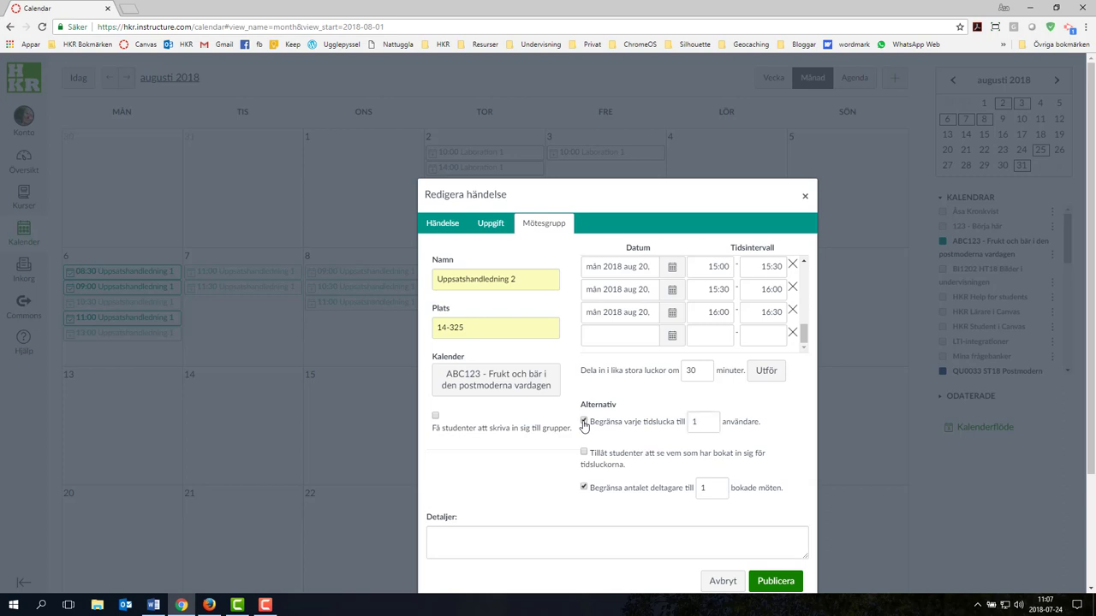
left_click(711, 419)
scroll(799, 445, "down", 2)
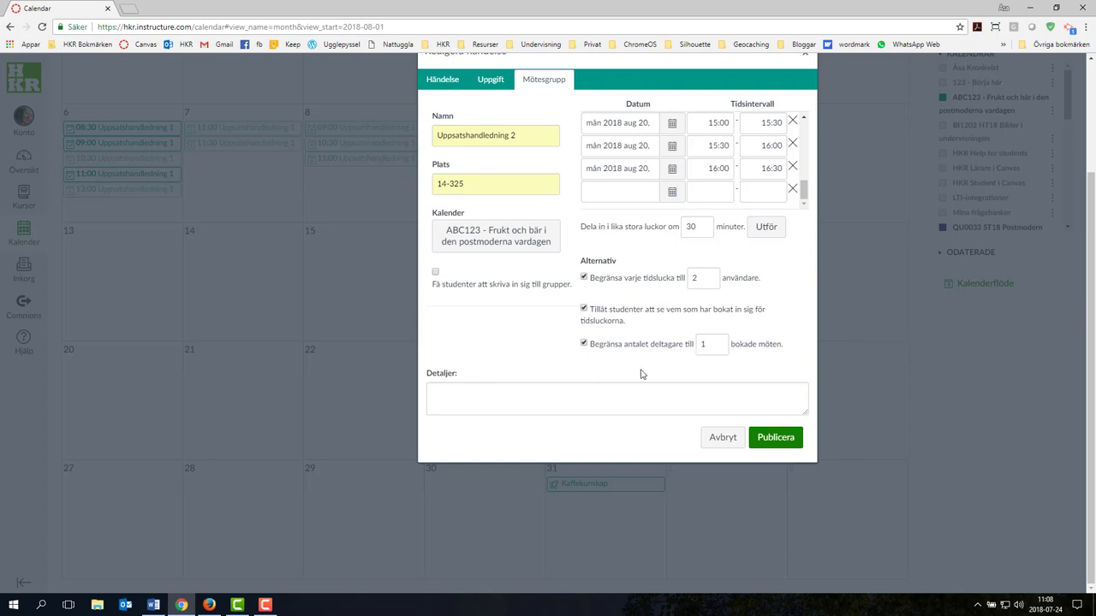
left_click(792, 443)
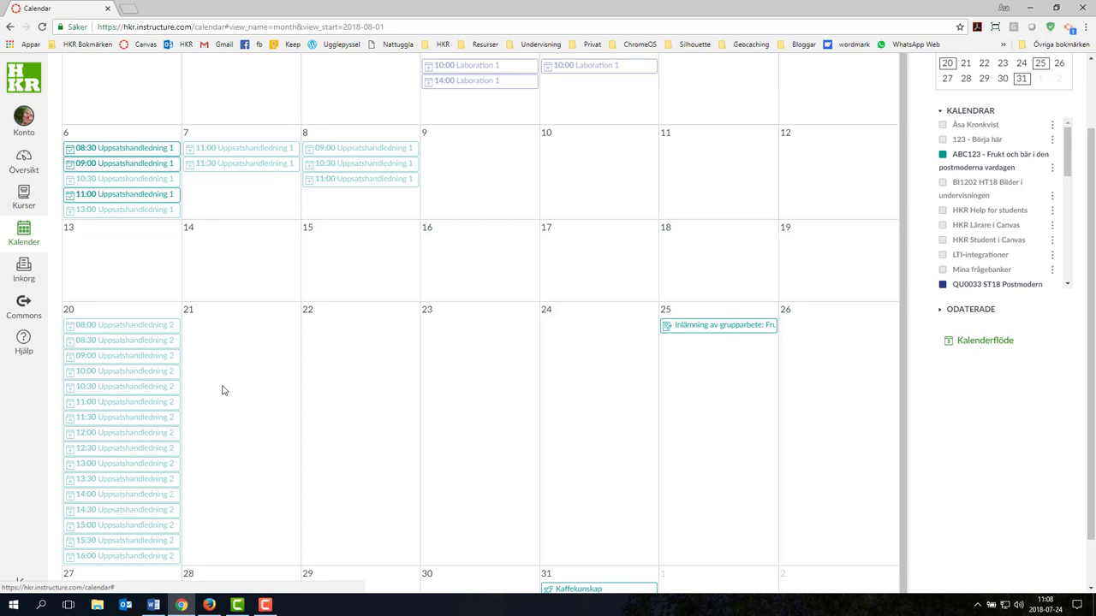
Delete the 12:00–12:30 Uppsatshandledning 2 slot on 20 August from the calendar.
left_click(162, 434)
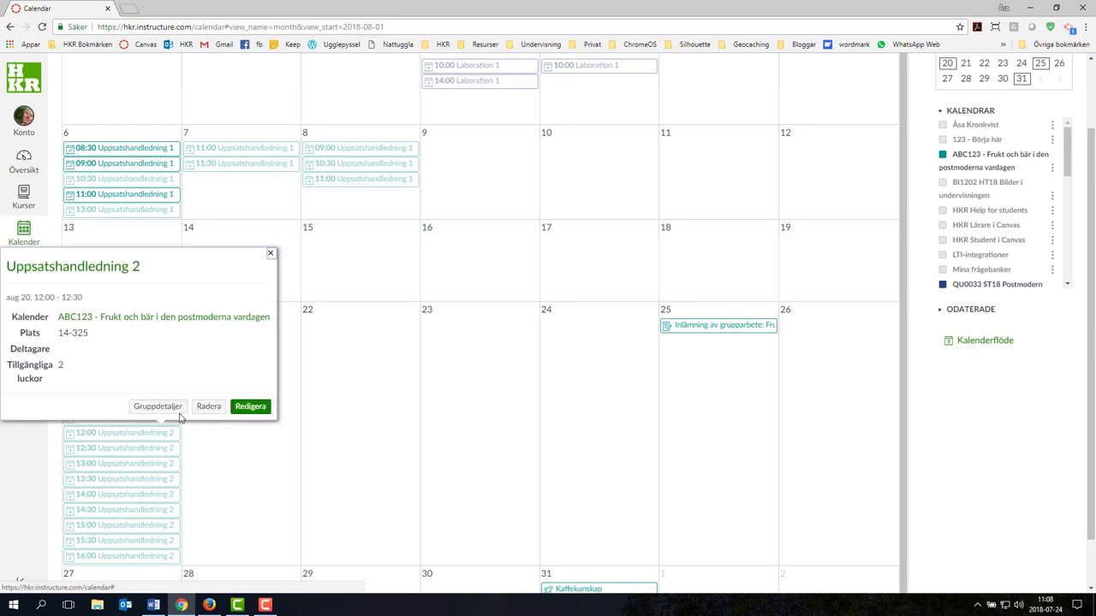
left_click(209, 407)
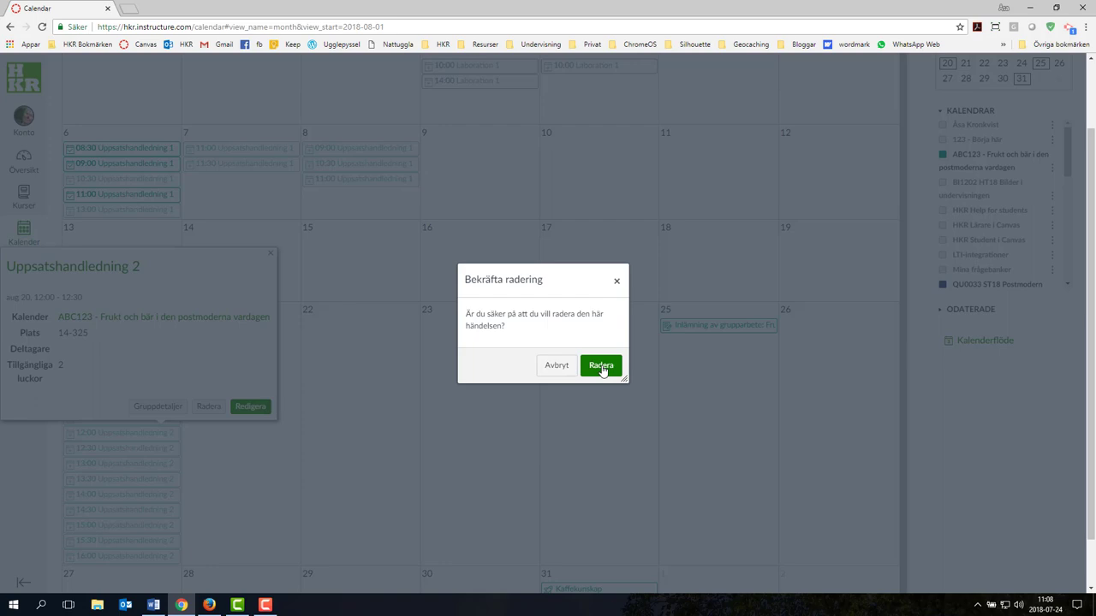
left_click(601, 366)
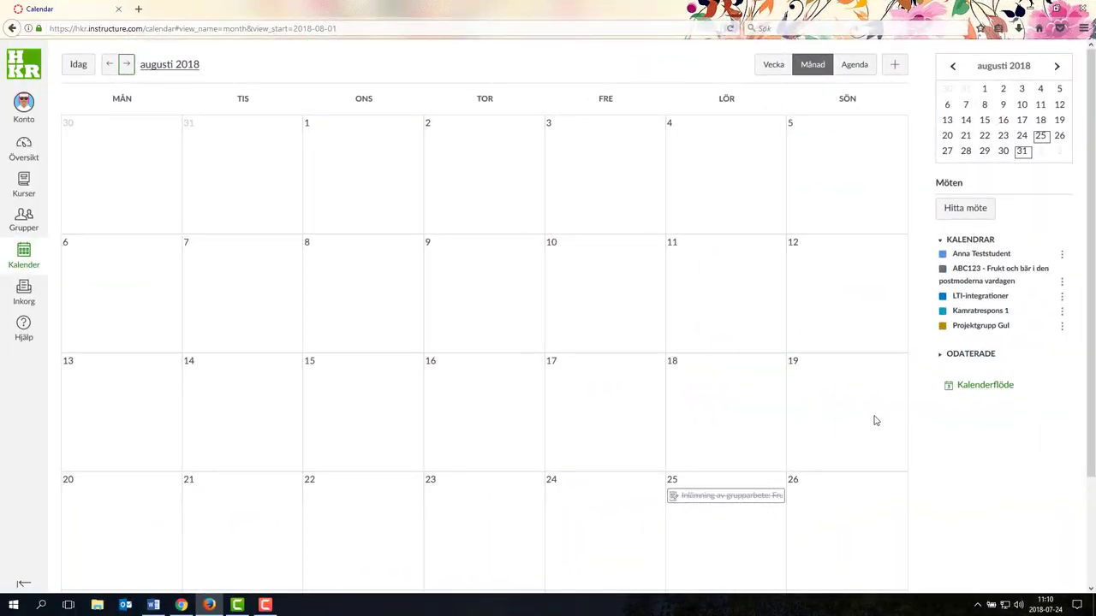
Find the ABC123 course's appointments, reserve the 08:30 Uppsatshandledning 1 slot on 6 August, and close the appointment finder.
left_click(966, 213)
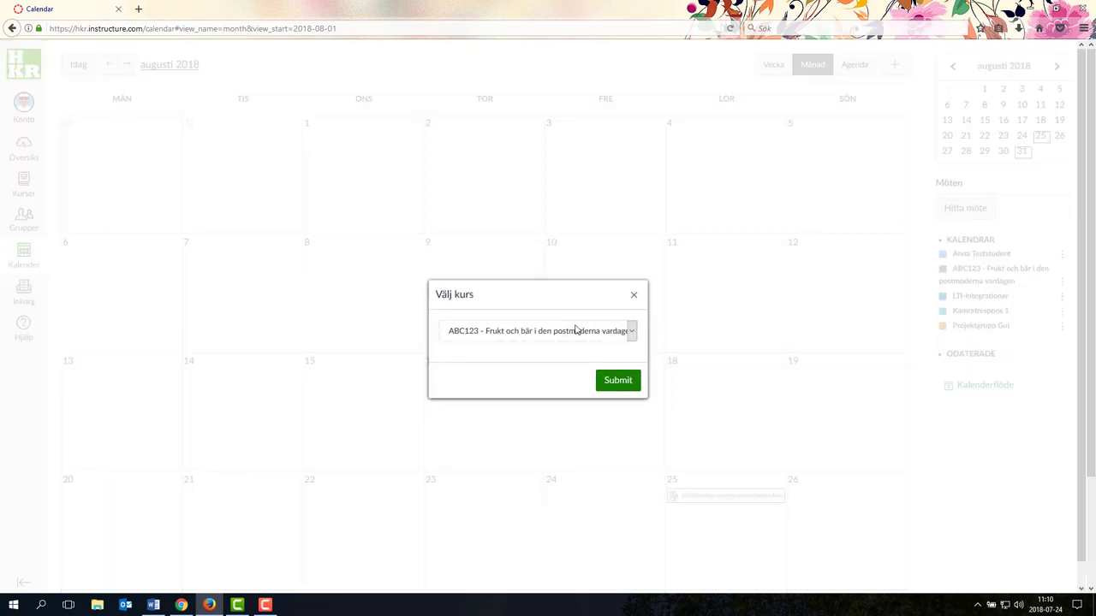
left_click(617, 382)
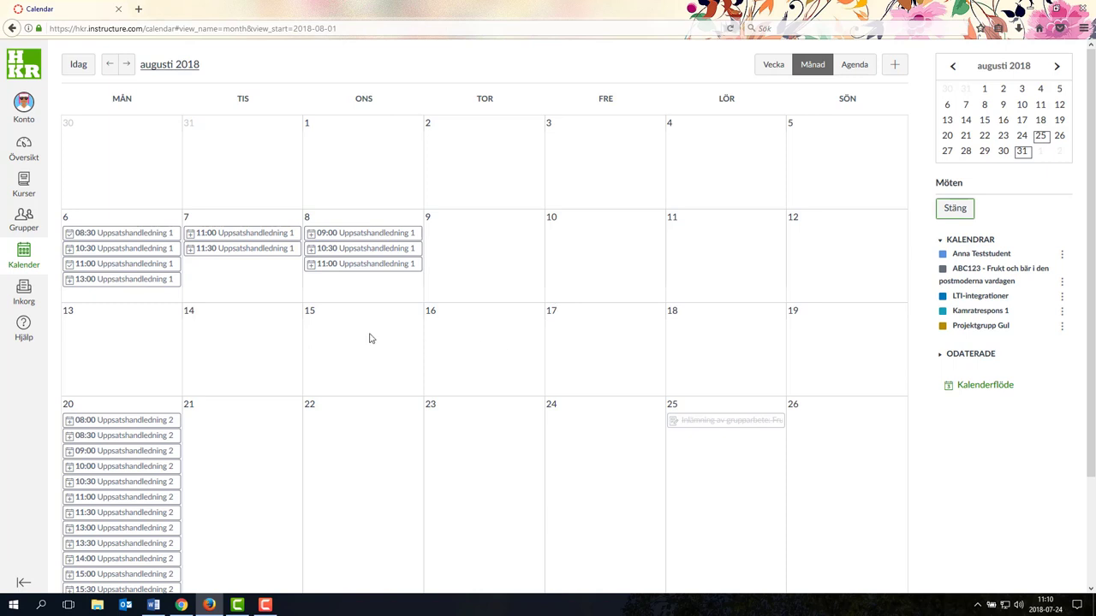
mouse_move(159, 234)
left_click(149, 233)
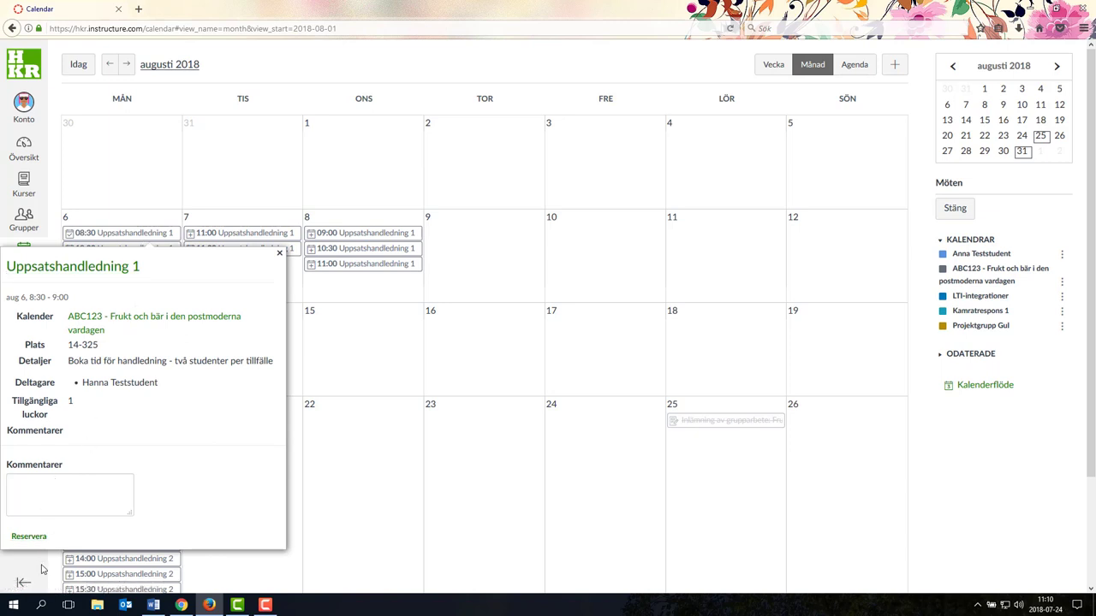
left_click(30, 537)
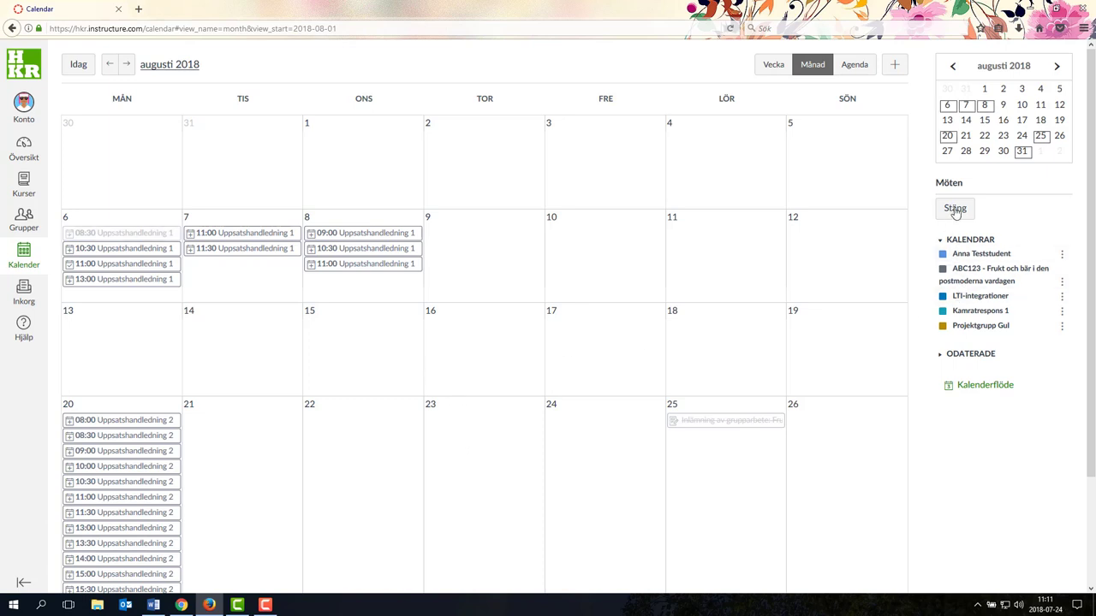
left_click(954, 208)
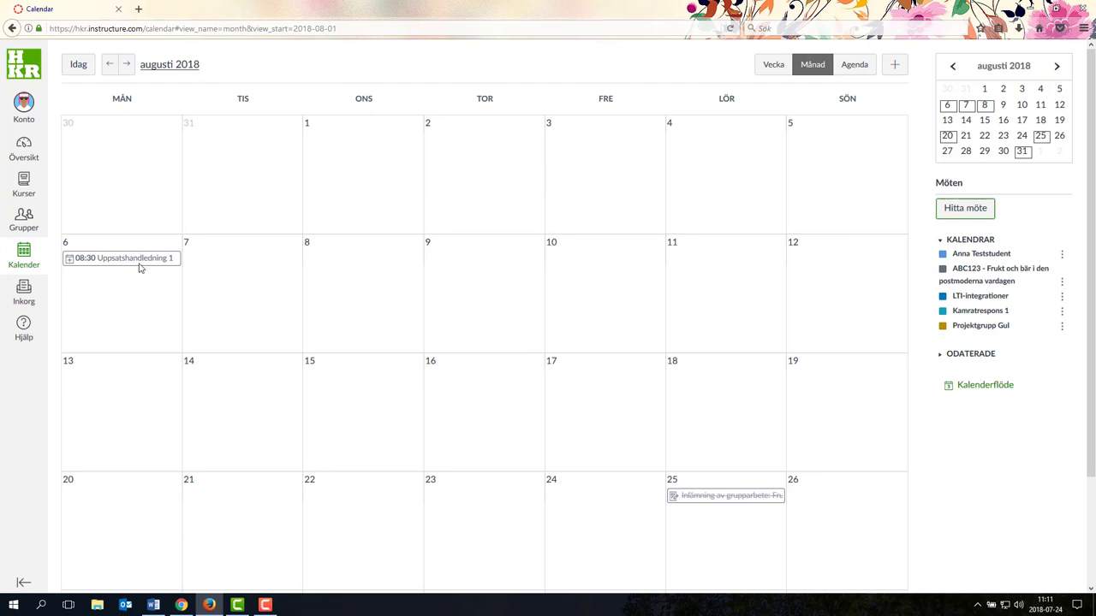
mouse_move(141, 268)
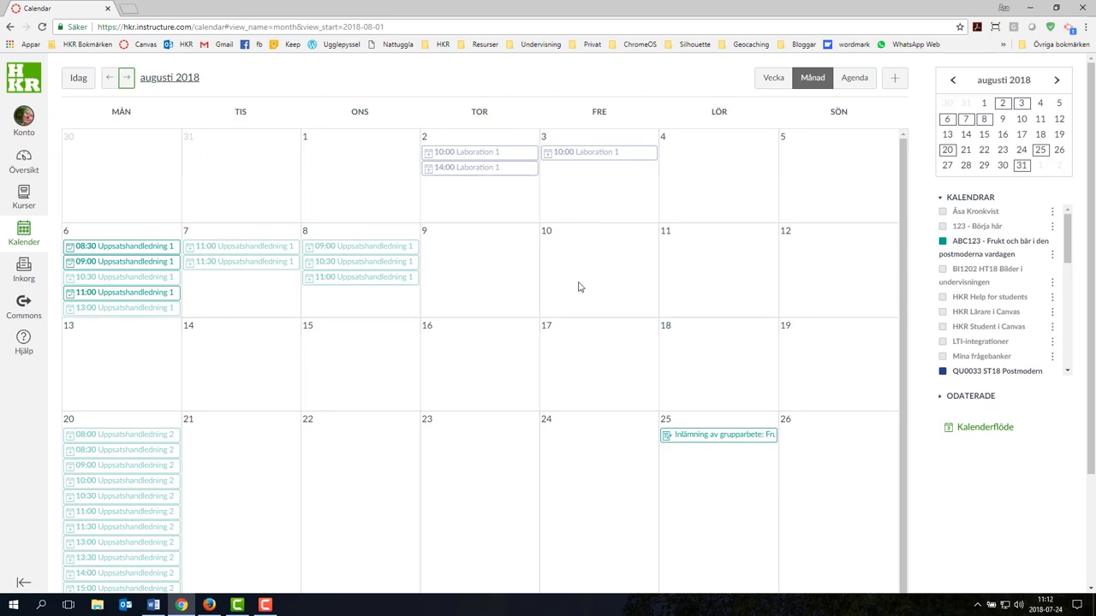
Check the participants of the 08:30 Uppsatshandledning 1 slot on 6 August and look through the bookings in the agenda view.
left_click(155, 247)
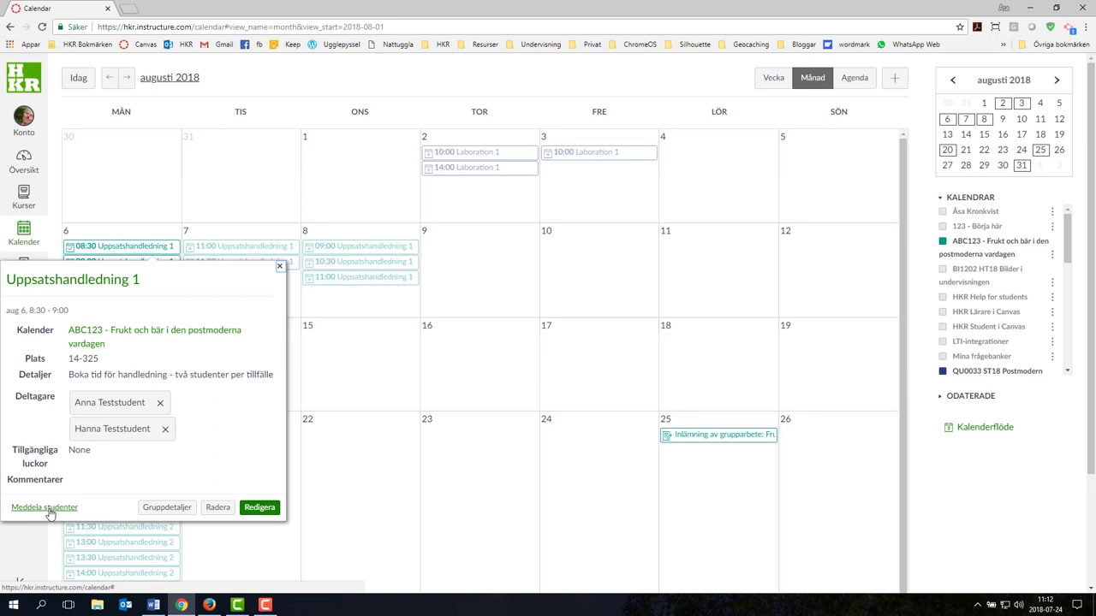
left_click(402, 275)
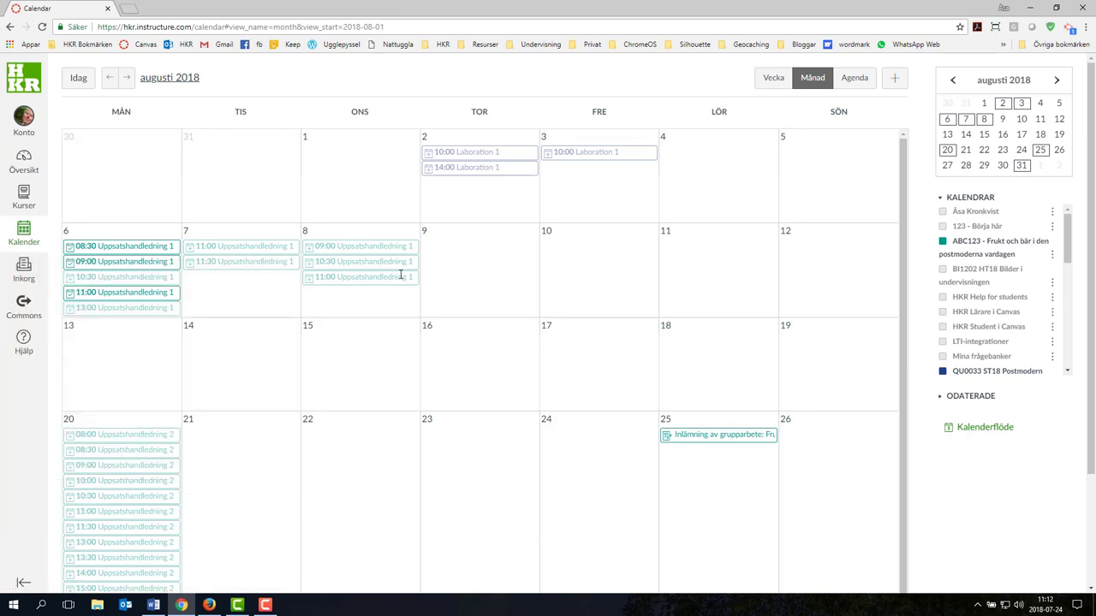
left_click(856, 79)
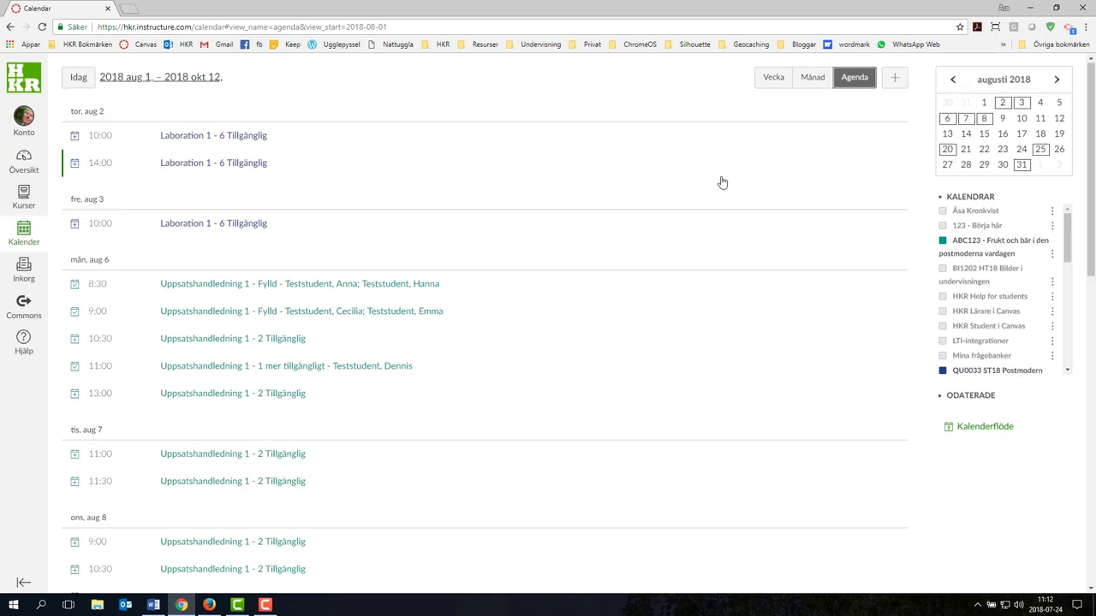
scroll(721, 181, "down", 2)
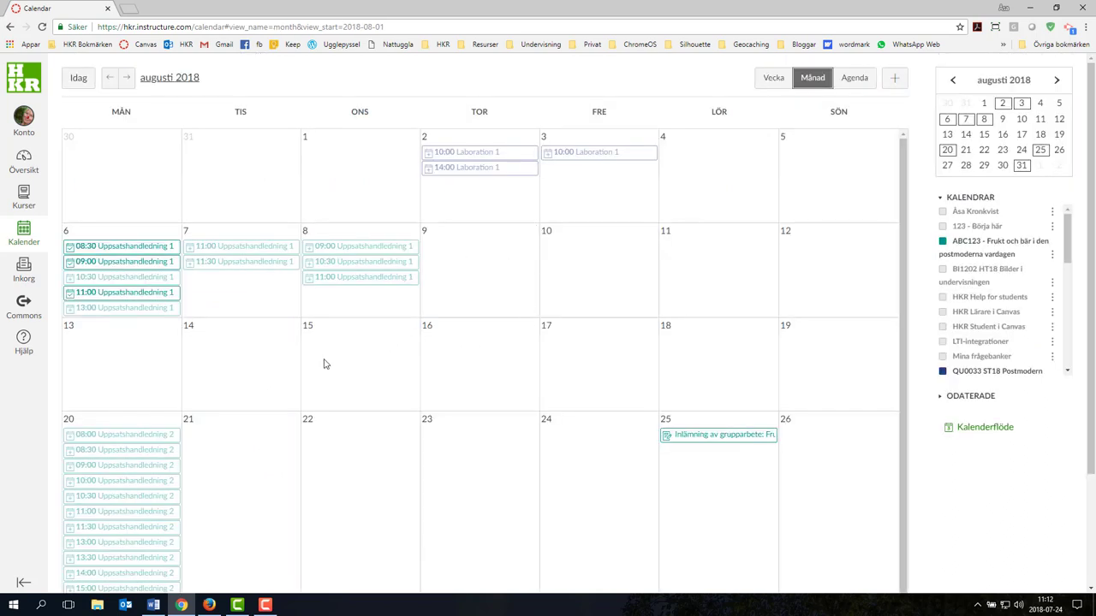
Open the Uppsatshandledning 1 group details from its 08:30 slot on 6 August and review the reservations for each slot.
left_click(135, 247)
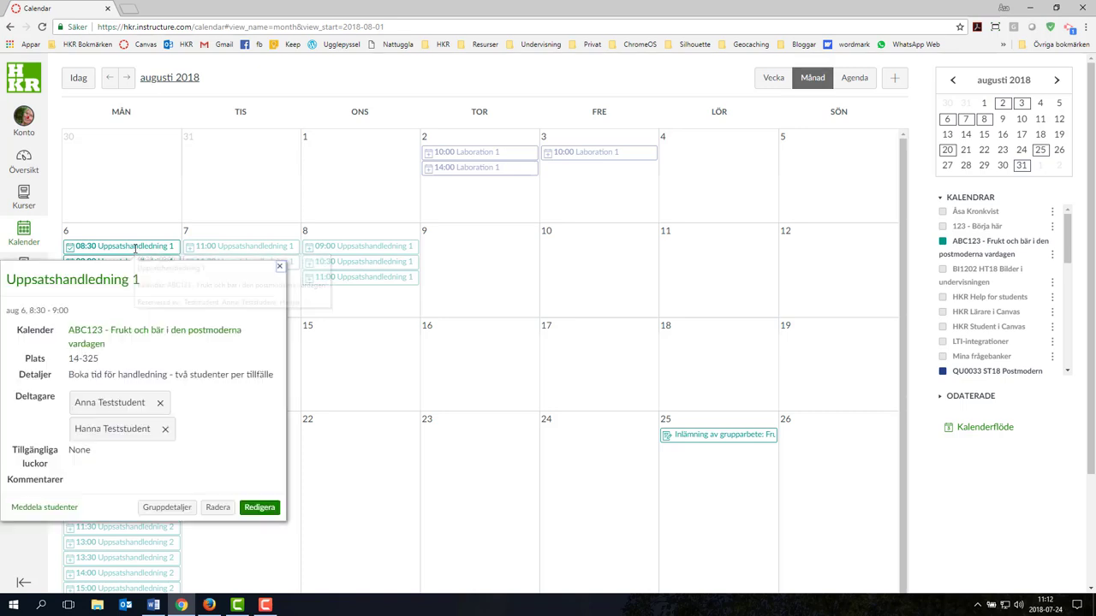
left_click(168, 508)
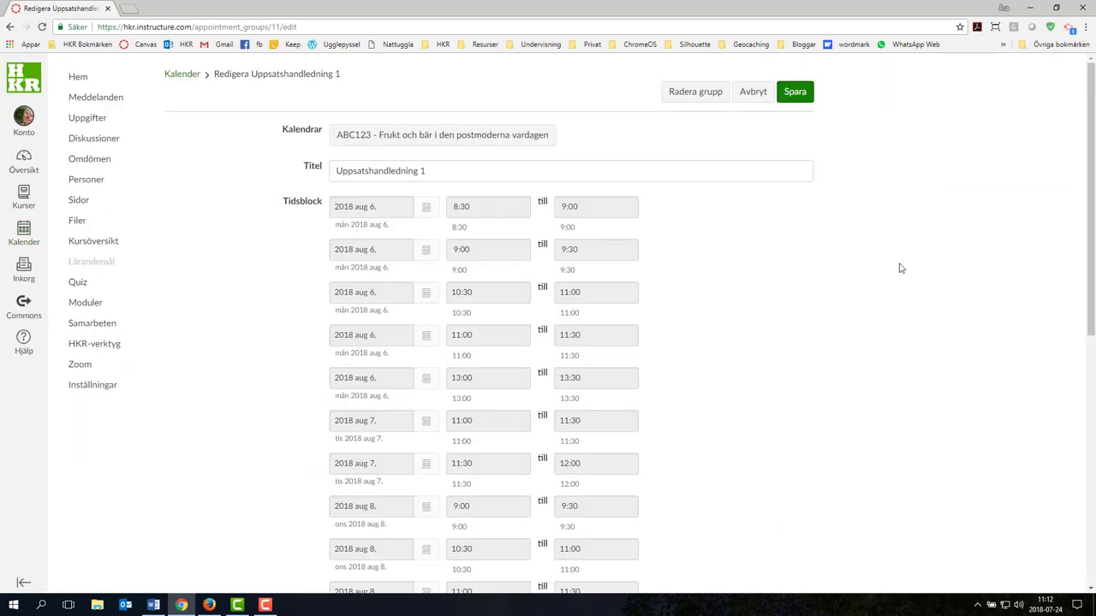
scroll(899, 269, "down", 6)
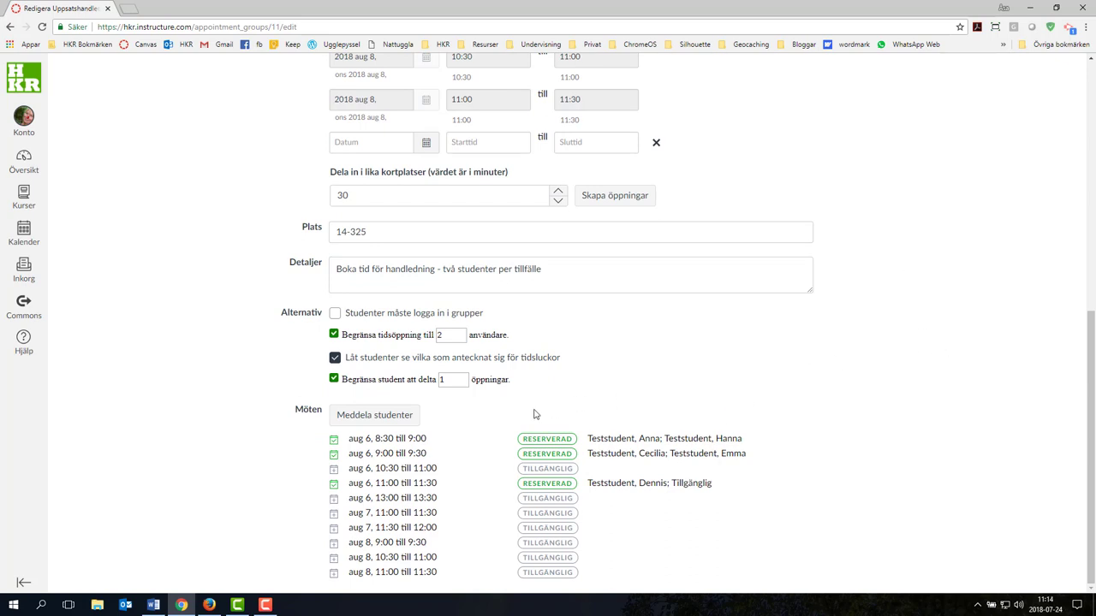
Check which students a message to users who have already signed up would reach, and cancel the message without sending it.
left_click(405, 420)
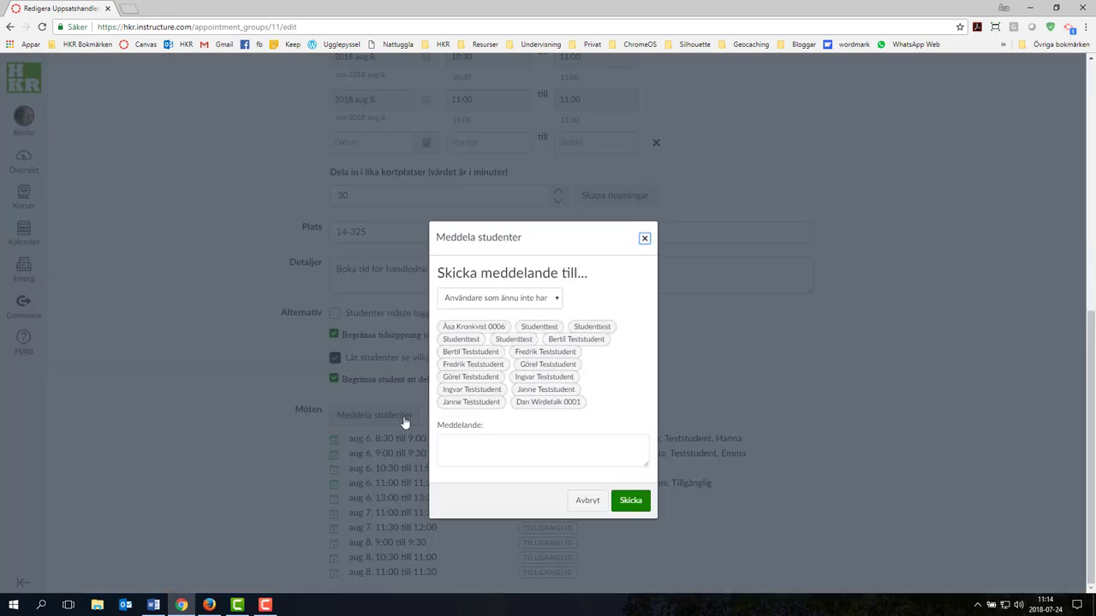
left_click(557, 300)
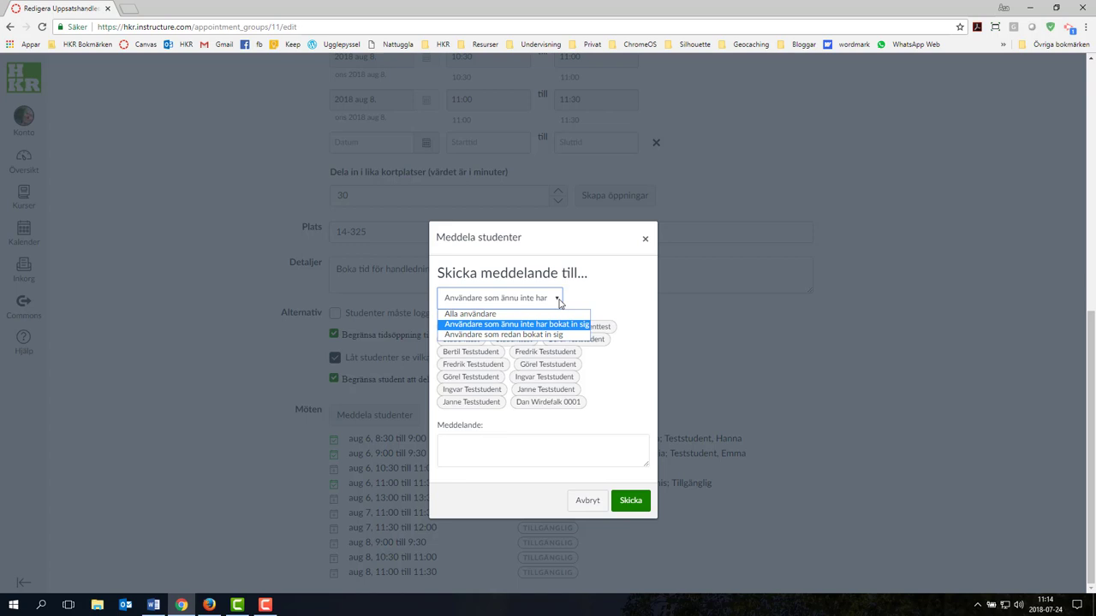
left_click(525, 336)
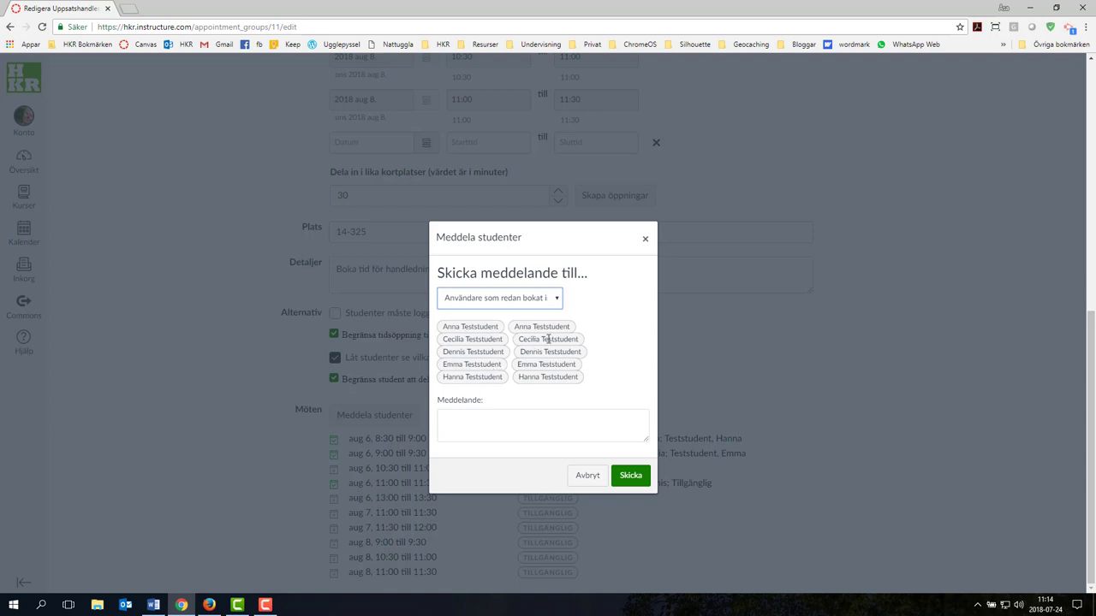
left_click(587, 476)
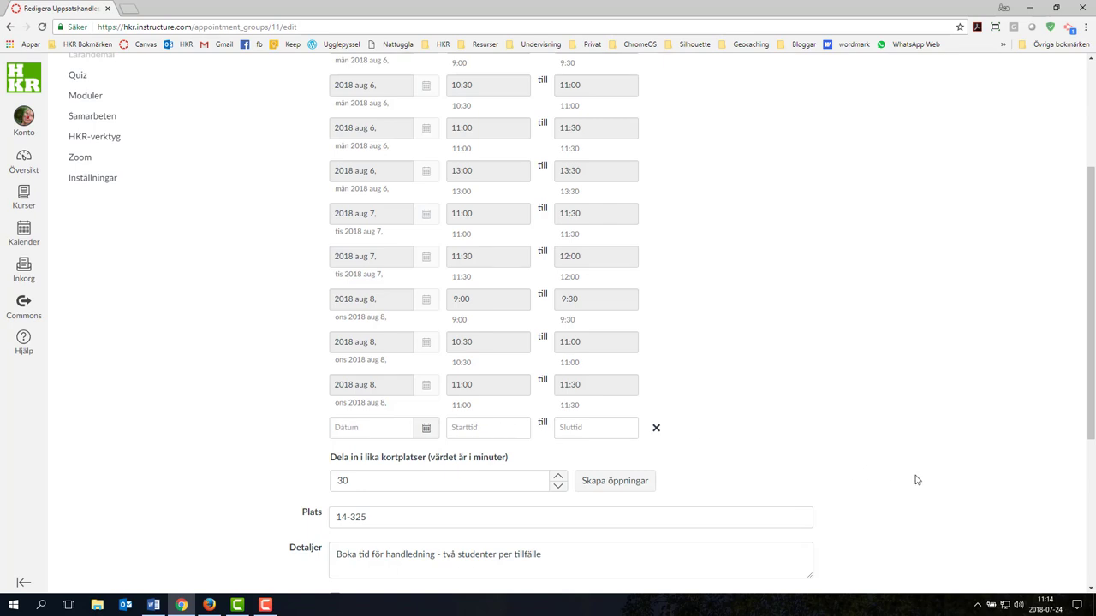
scroll(916, 480, "up", 5)
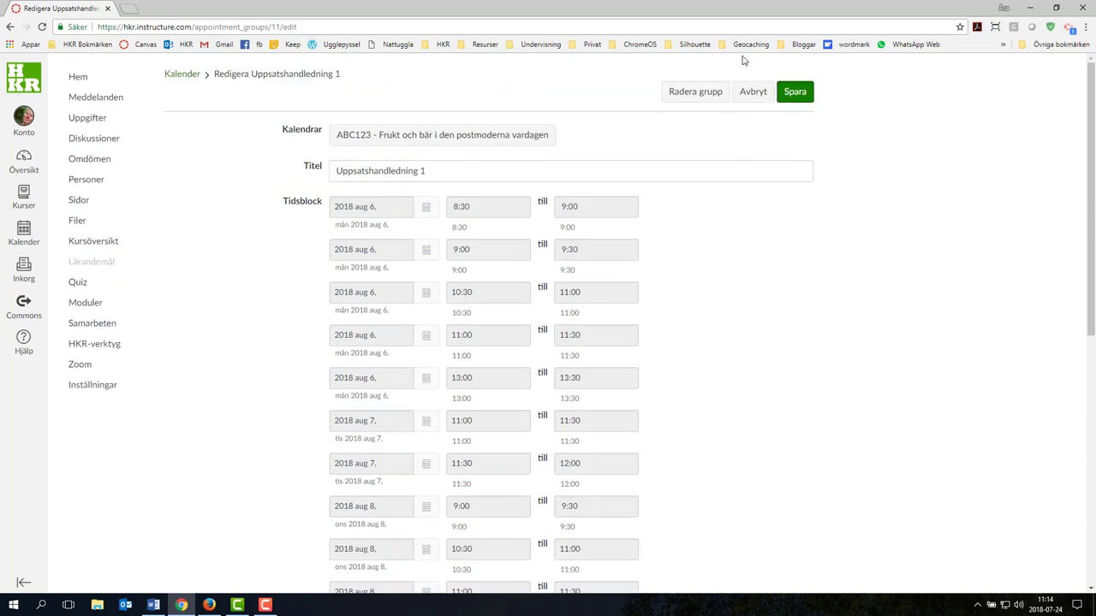